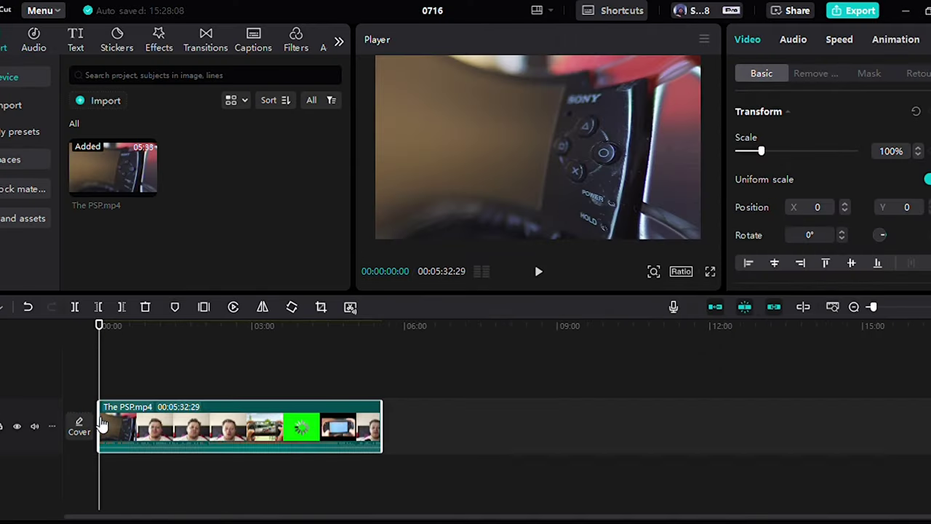
# Step: Trim both ends of The PSP.mp4 so it runs 00:39:08 and opens on the basketball shot
pyautogui.moveTo(102, 430); pyautogui.dragTo(238, 434)
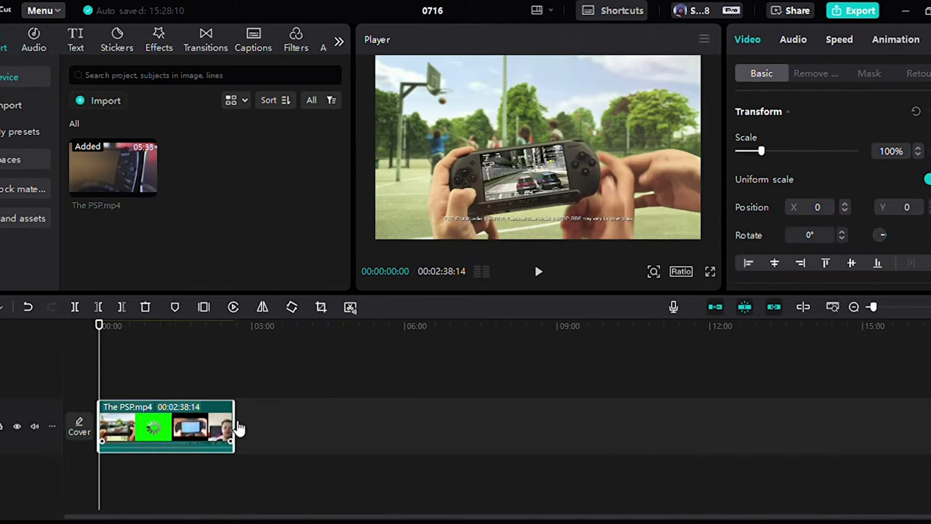
pyautogui.scroll(-3, 242, 426)
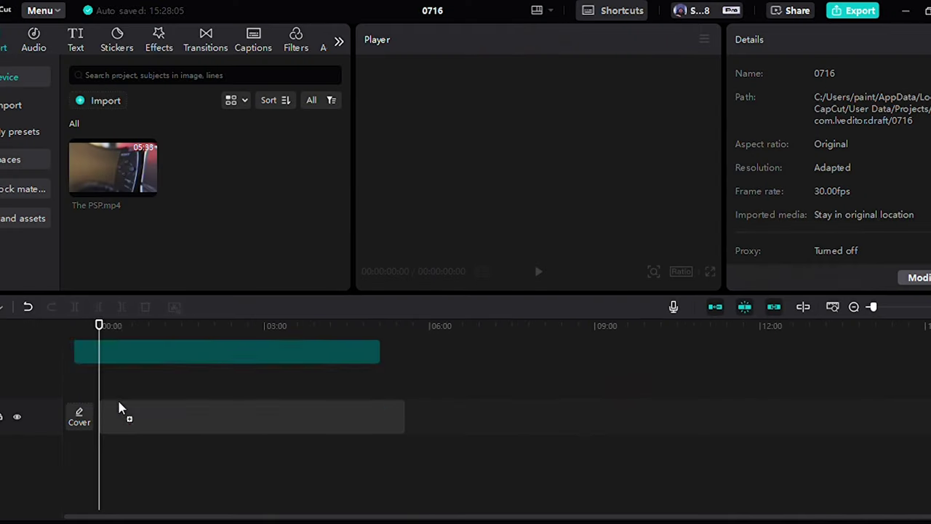
pyautogui.moveTo(121, 410); pyautogui.dragTo(246, 426)
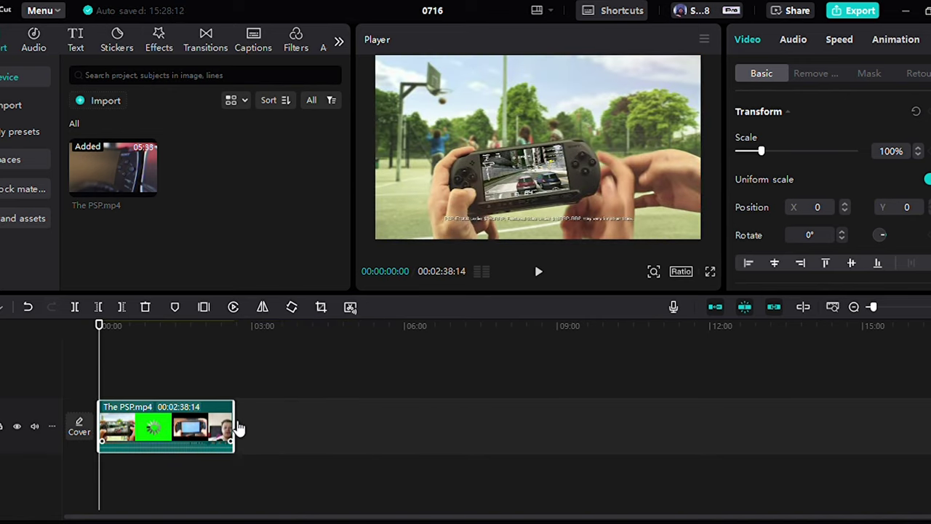
pyautogui.moveTo(245, 425); pyautogui.dragTo(134, 426)
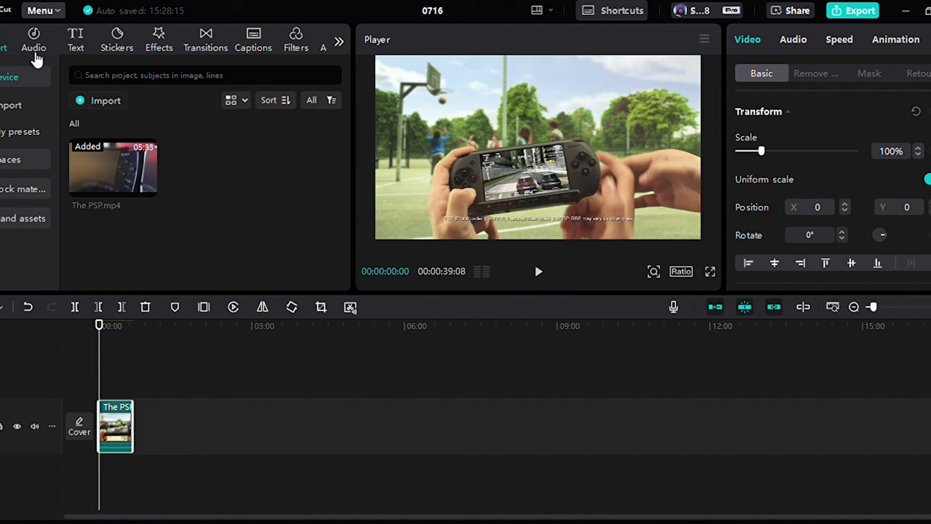
# Step: Generate English auto captions for the PSP clip, preview them, and apply the Gold Dust animation
pyautogui.click(260, 43)
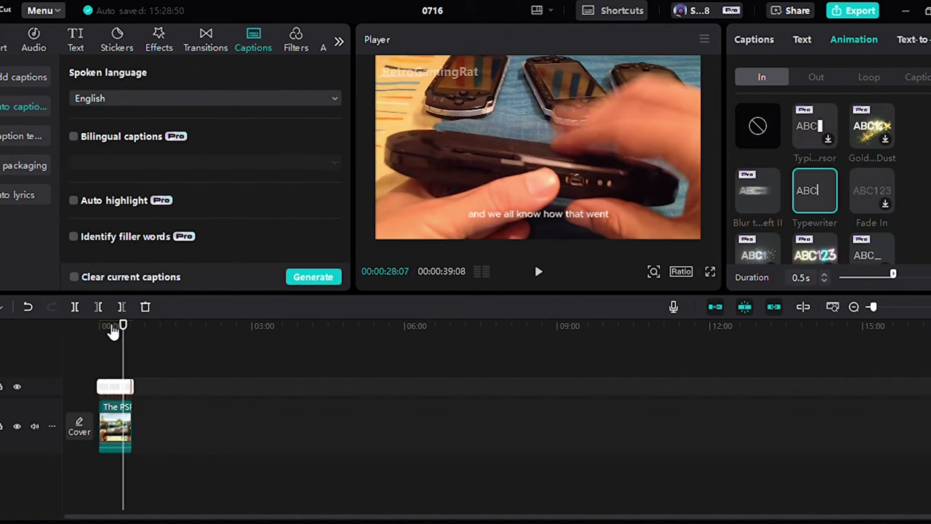
pyautogui.click(109, 327)
pyautogui.press('space')
pyautogui.press('space')
pyautogui.click(895, 125)
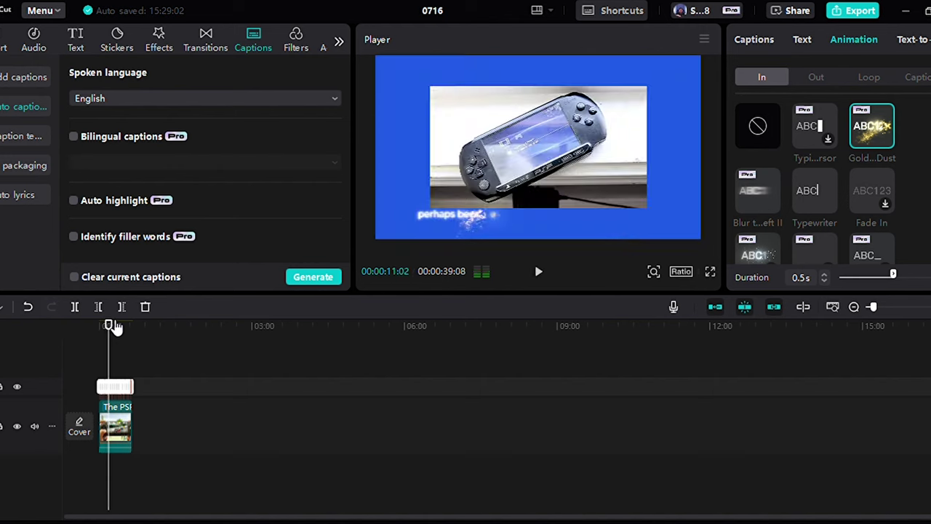
pyautogui.click(802, 39)
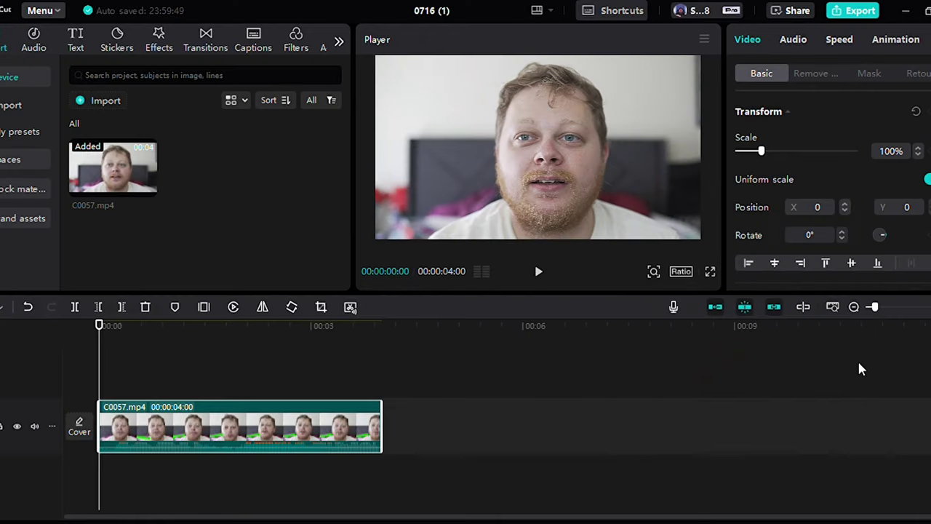
# Step: Try Auto removal on C0057.mp4, adjust the Stroke Size and Spacing sliders, then switch removal off
pyautogui.click(815, 72)
pyautogui.click(740, 111)
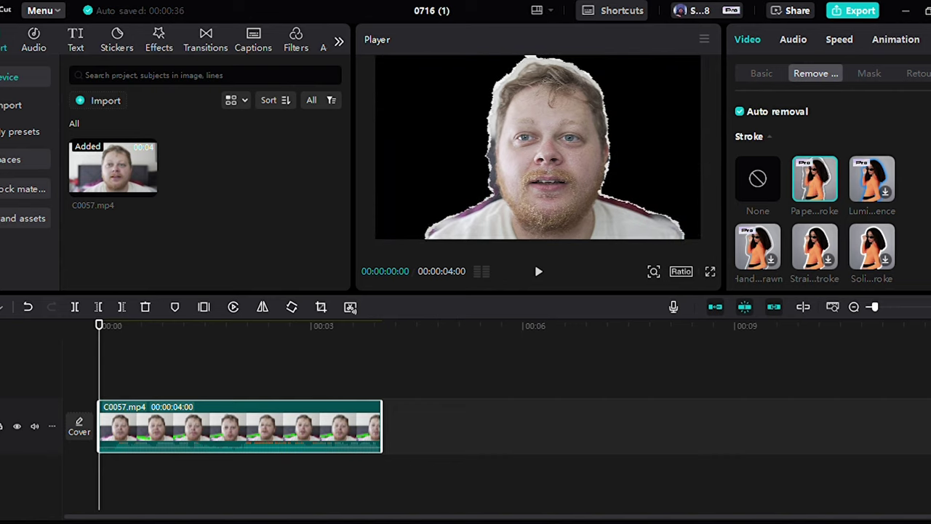
pyautogui.scroll(-3, 815, 182)
pyautogui.moveTo(790, 172)
pyautogui.mouseDown()
pyautogui.moveTo(744, 172)
pyautogui.moveTo(774, 172)
pyautogui.mouseUp()
pyautogui.moveTo(773, 206); pyautogui.dragTo(703, 210)
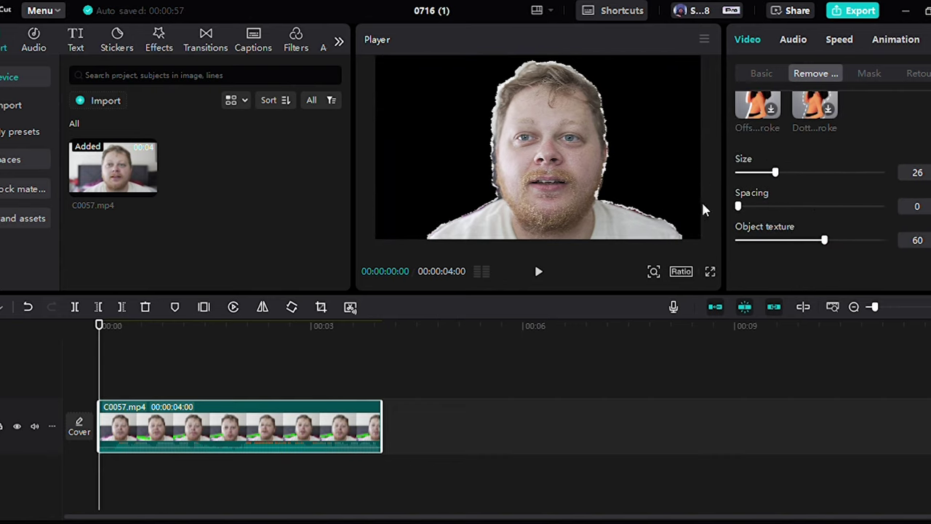
pyautogui.moveTo(775, 171); pyautogui.dragTo(721, 167)
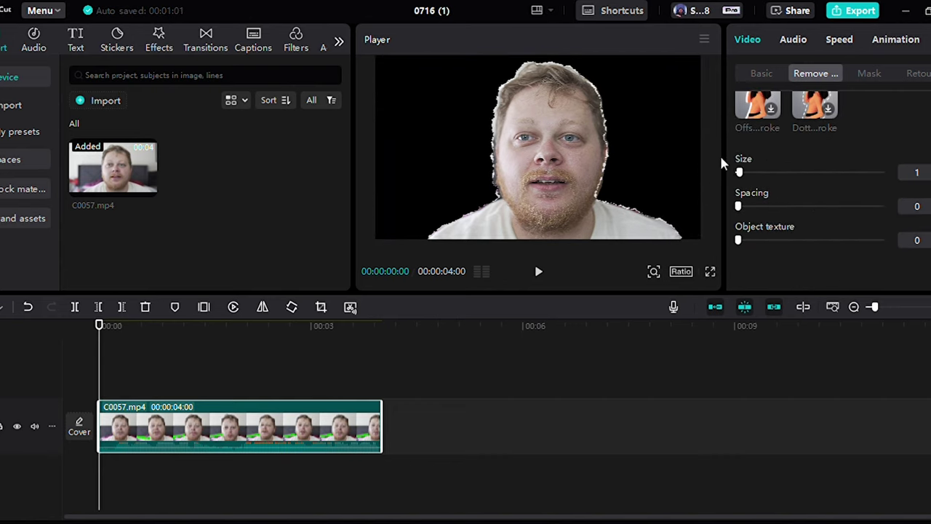
pyautogui.scroll(5, 742, 152)
pyautogui.click(740, 142)
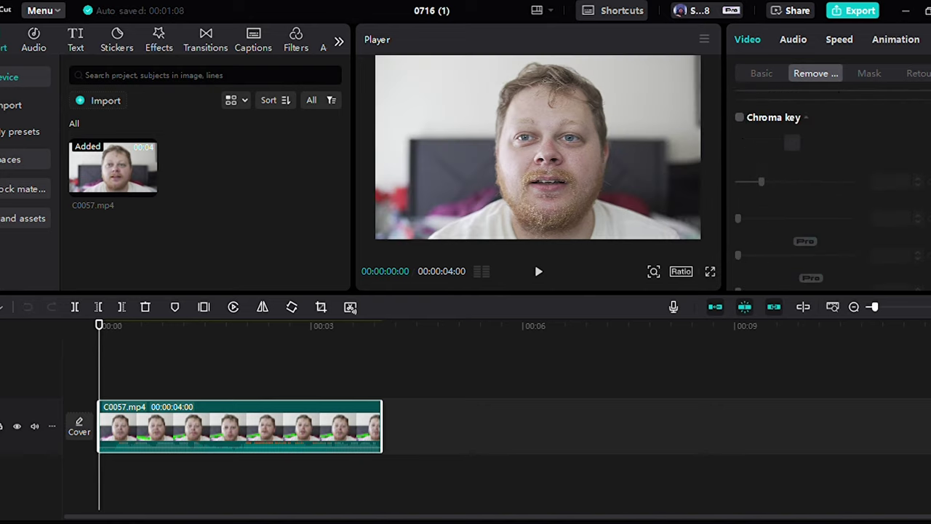
# Step: Select the Custom removal brush and apply a first custom cutout to C0057.mp4
pyautogui.click(743, 178)
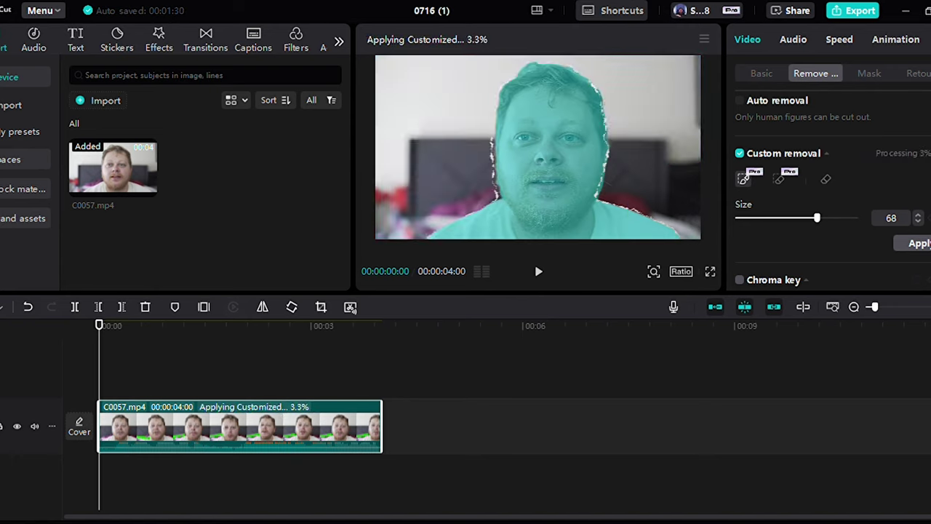
pyautogui.click(919, 245)
pyautogui.scroll(-6, 830, 182)
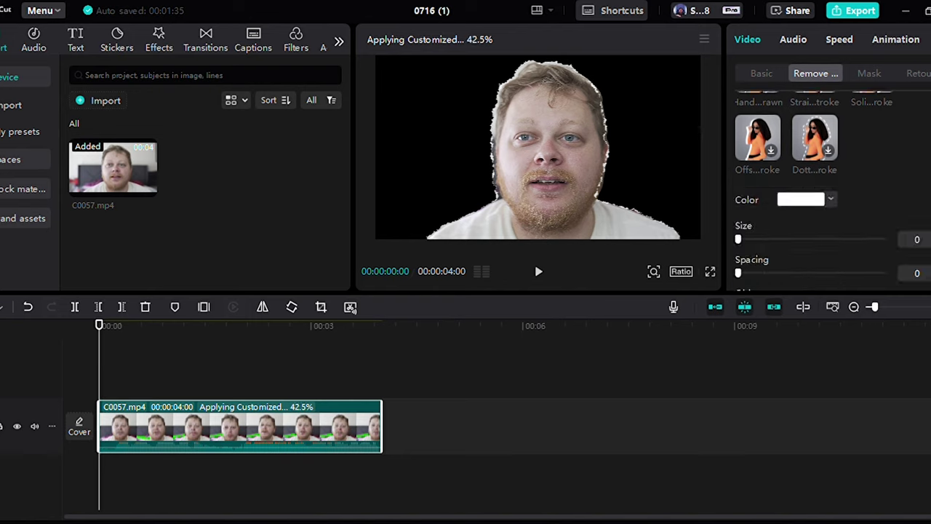
pyautogui.scroll(6, 829, 182)
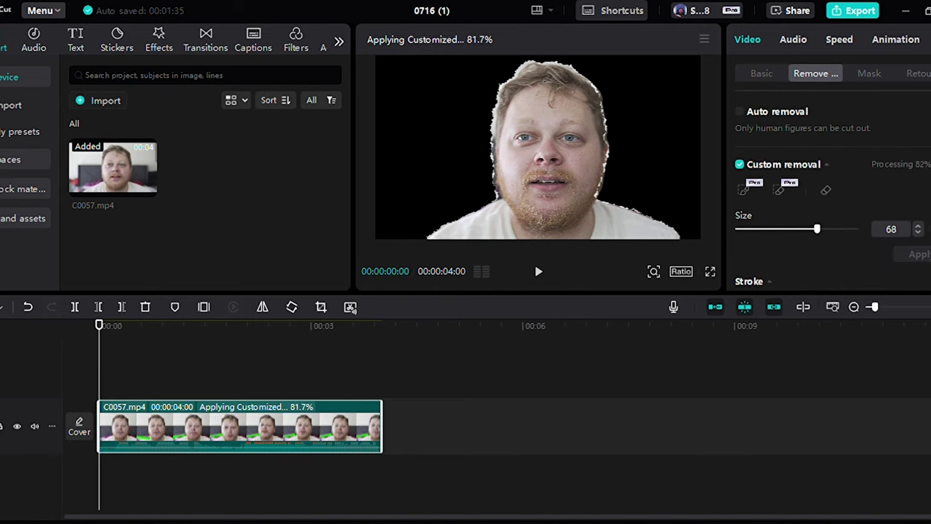
# Step: Re-enable Auto removal, test outline settings such as object texture 96, then switch it off
pyautogui.click(810, 73)
pyautogui.click(740, 111)
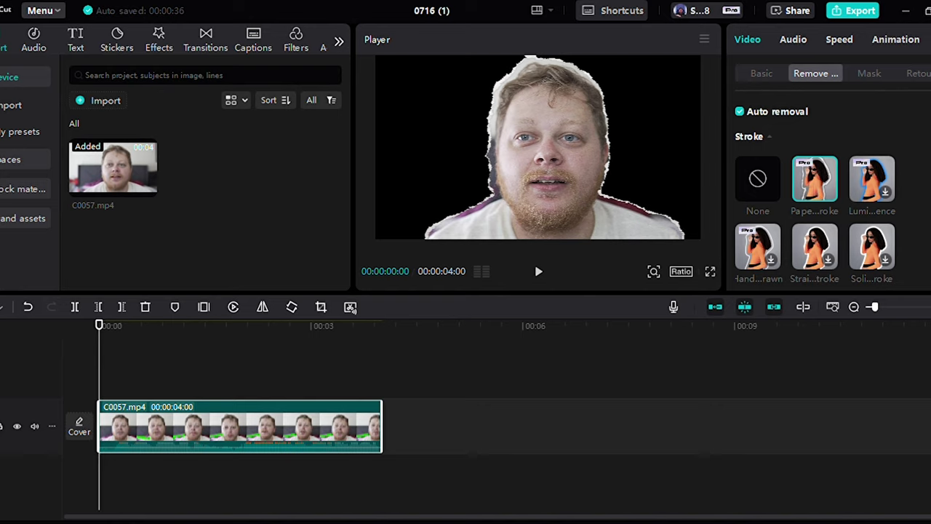
pyautogui.scroll(-3, 814, 182)
pyautogui.moveTo(759, 172); pyautogui.dragTo(776, 171)
pyautogui.moveTo(773, 206); pyautogui.dragTo(719, 201)
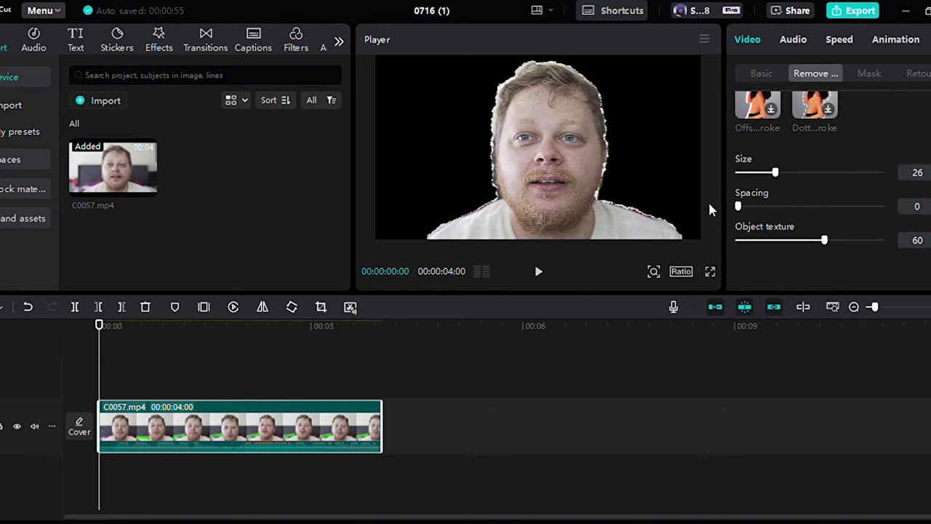
pyautogui.moveTo(825, 240); pyautogui.dragTo(877, 241)
pyautogui.moveTo(746, 240); pyautogui.dragTo(737, 172)
pyautogui.click(740, 142)
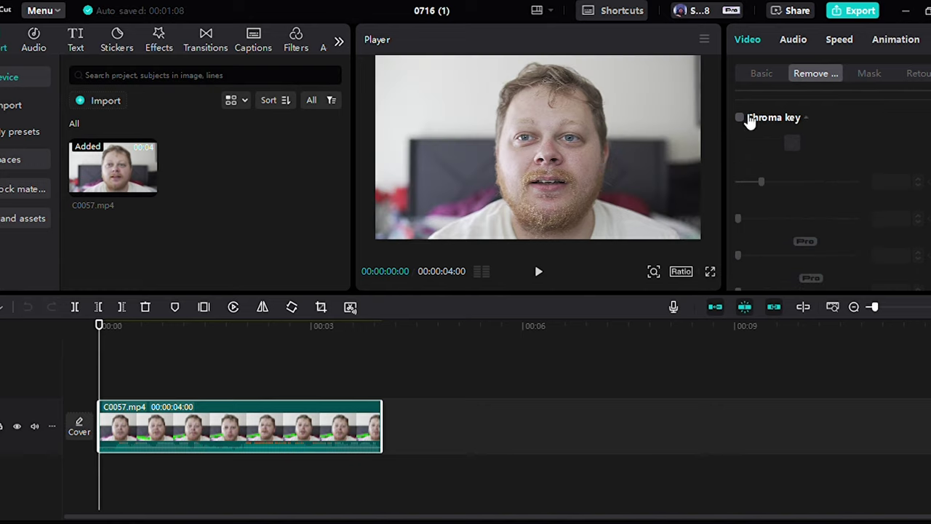
# Step: Set the removal brush size to 68 and apply the custom background removal
pyautogui.moveTo(761, 218); pyautogui.dragTo(817, 217)
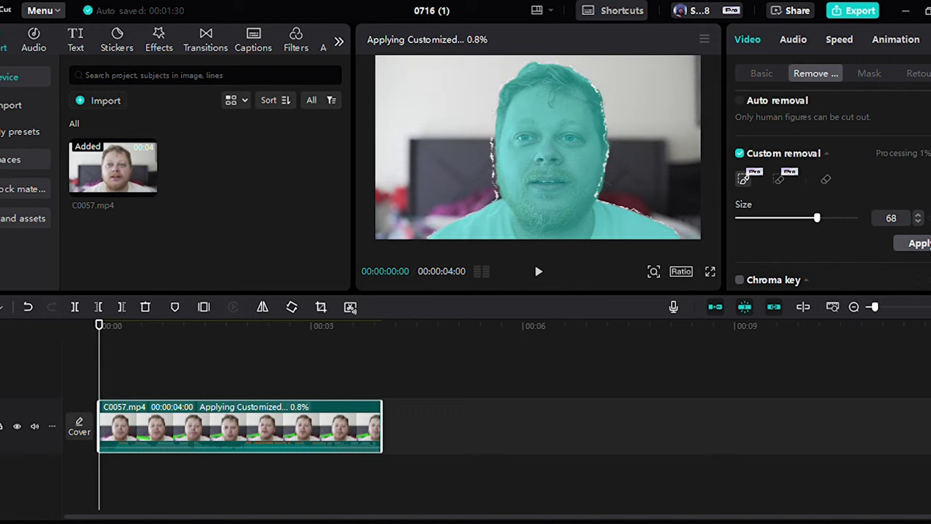
pyautogui.click(919, 245)
pyautogui.scroll(-10, 829, 190)
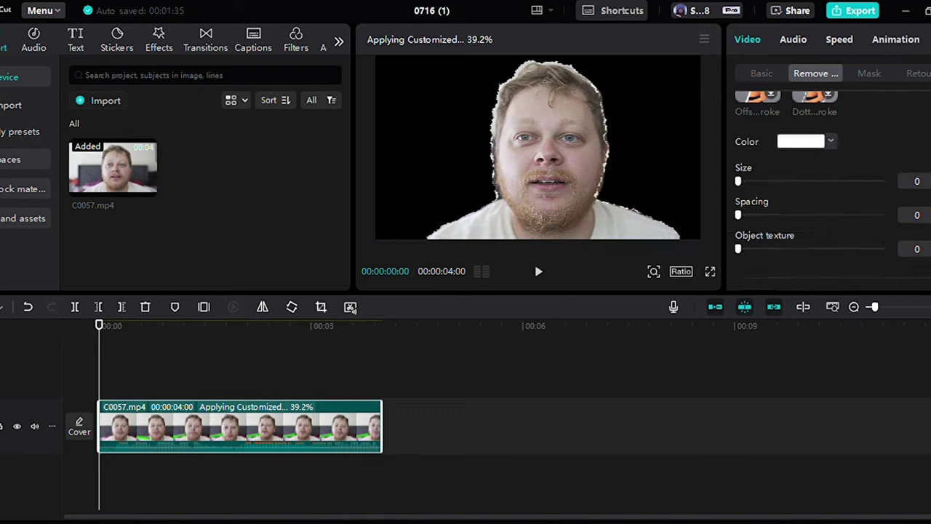
pyautogui.scroll(5, 830, 189)
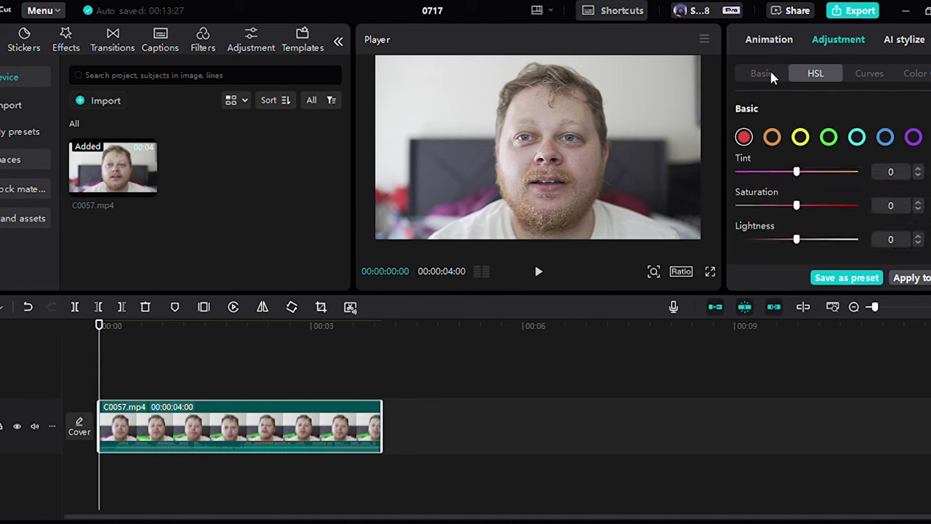
# Step: Enable Auto adjust and Color correction, toggling correction to compare before leaving it on
pyautogui.click(764, 73)
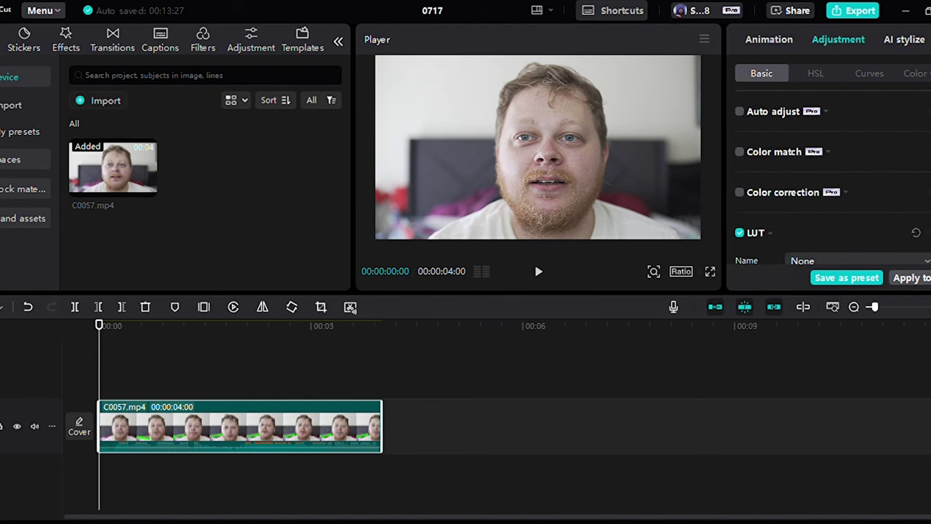
pyautogui.click(741, 113)
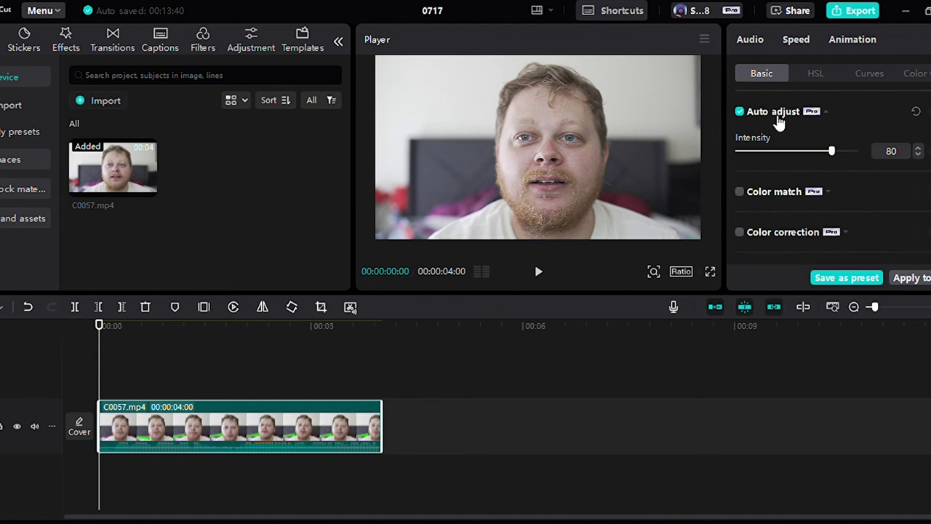
pyautogui.scroll(-1, 757, 196)
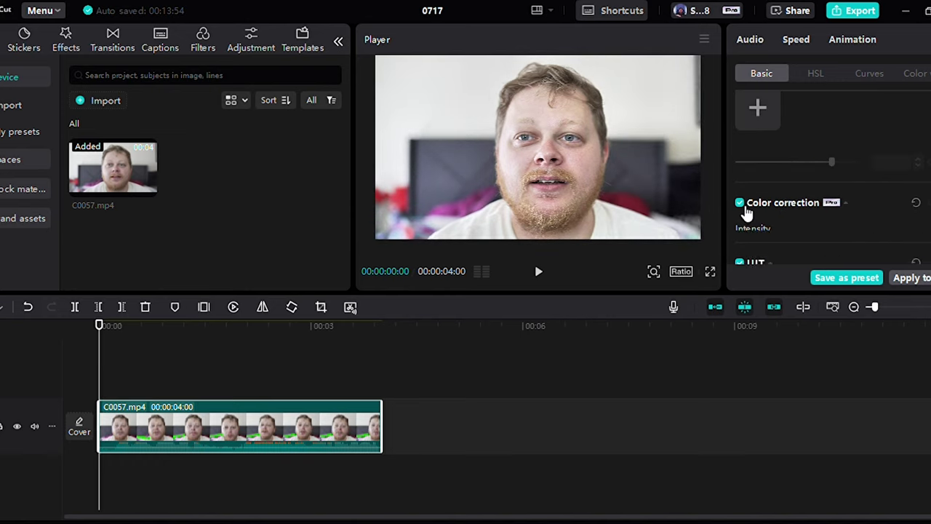
pyautogui.click(741, 204)
pyautogui.click(740, 203)
pyautogui.click(741, 203)
pyautogui.click(741, 203)
pyautogui.click(741, 203)
pyautogui.click(741, 203)
pyautogui.click(741, 203)
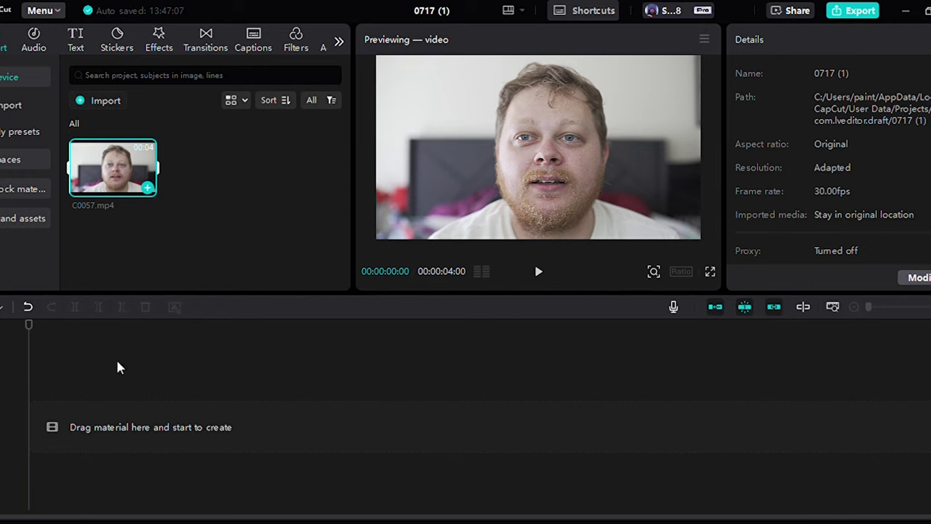
# Step: Place C0057.mp4 on the timeline and drag the Sparkle 2 effect onto its second clip
pyautogui.moveTo(118, 366); pyautogui.dragTo(120, 422)
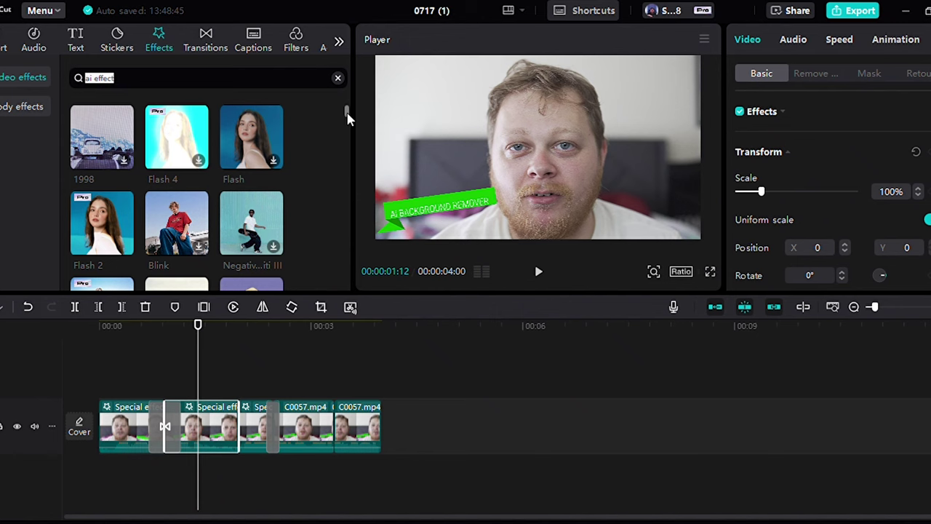
pyautogui.moveTo(348, 119); pyautogui.dragTo(347, 152)
pyautogui.moveTo(191, 234); pyautogui.dragTo(204, 424)
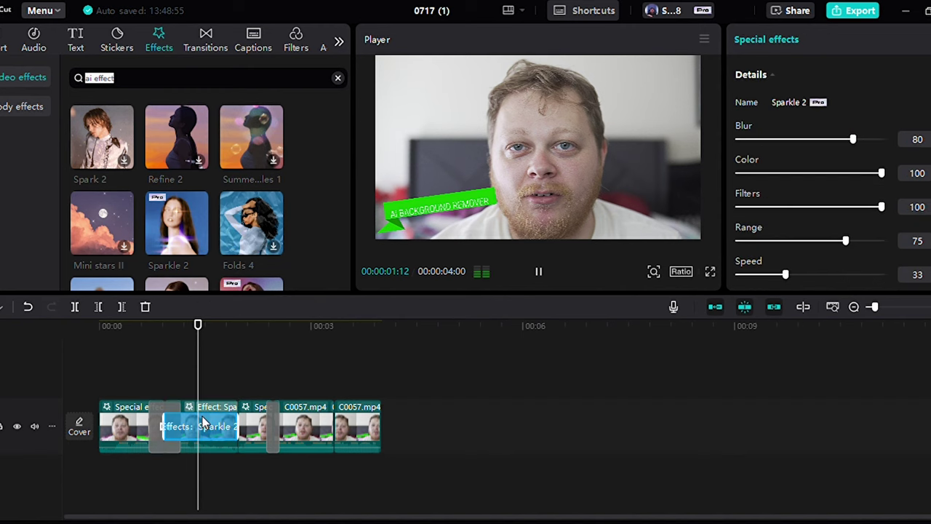
pyautogui.moveTo(162, 339); pyautogui.dragTo(150, 339)
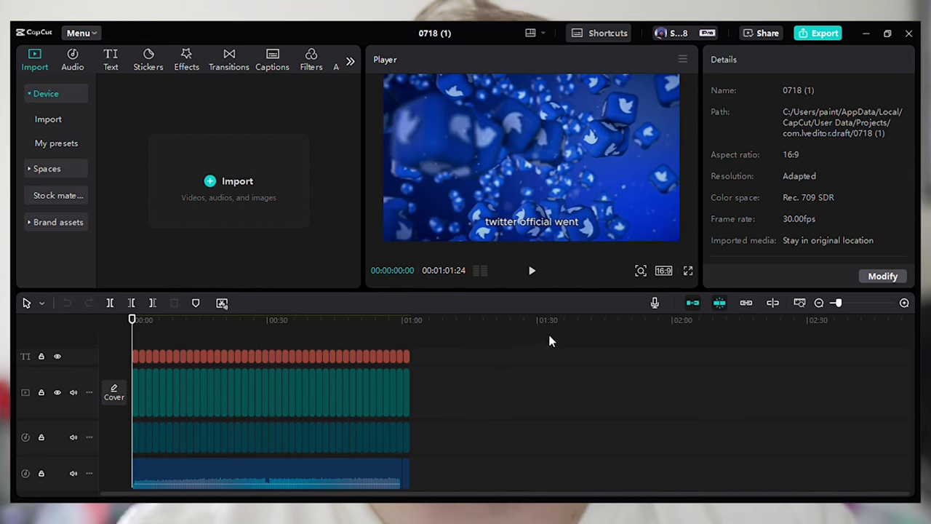
pyautogui.click(534, 271)
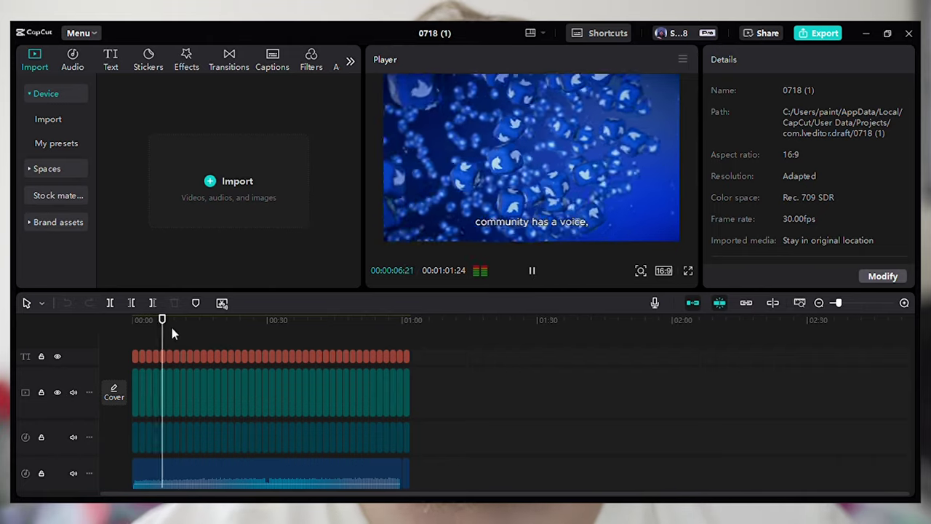
pyautogui.moveTo(172, 325); pyautogui.dragTo(363, 320)
pyautogui.click(533, 272)
pyautogui.click(534, 272)
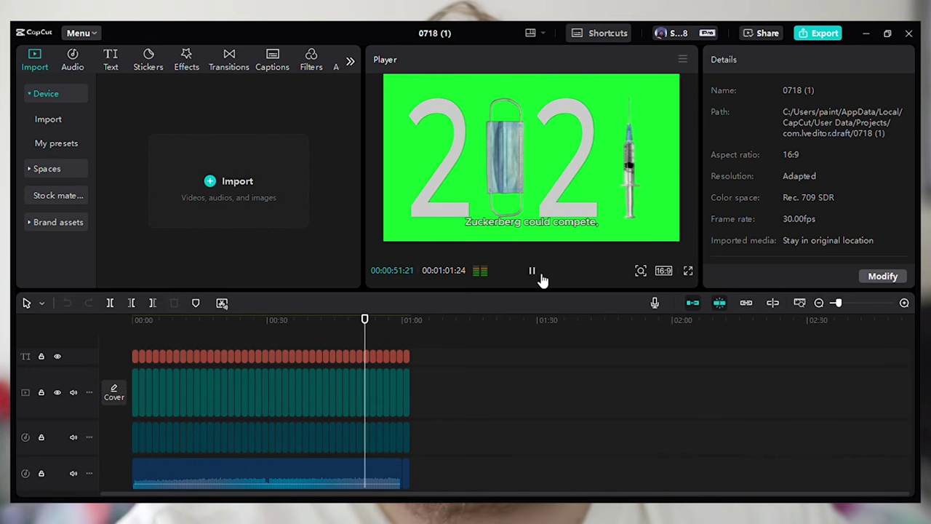
pyautogui.click(533, 272)
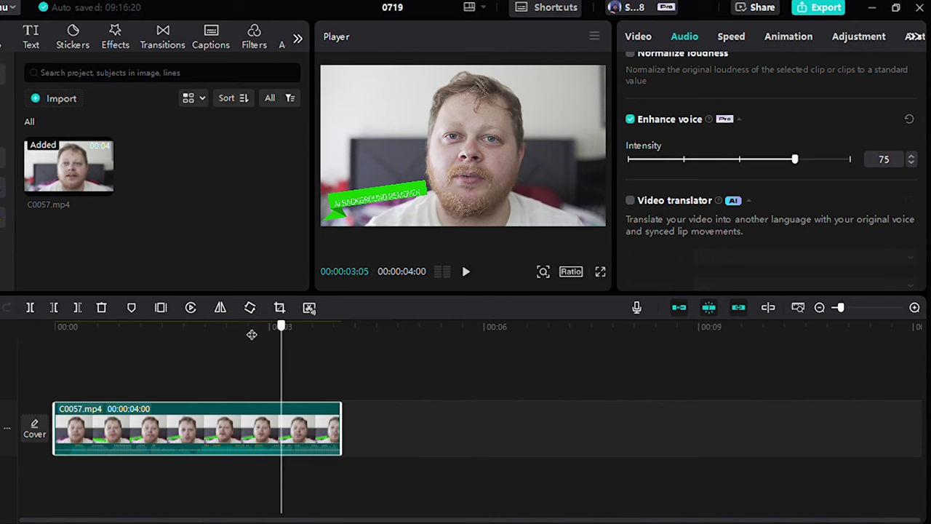
# Step: Replay the clip from its start and toggle Enhance voice to compare the audio
pyautogui.moveTo(252, 334); pyautogui.dragTo(102, 342)
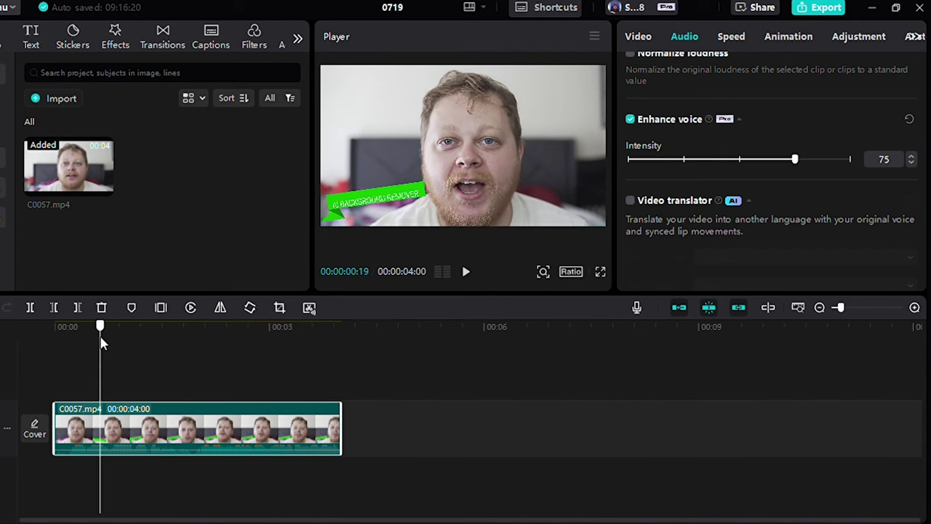
pyautogui.press('space')
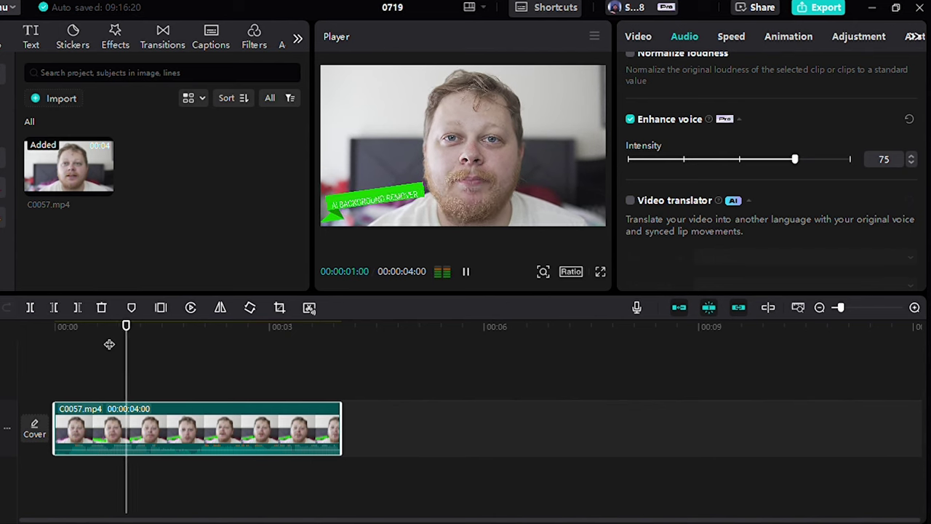
pyautogui.click(632, 120)
pyautogui.moveTo(924, 146); pyautogui.dragTo(926, 215)
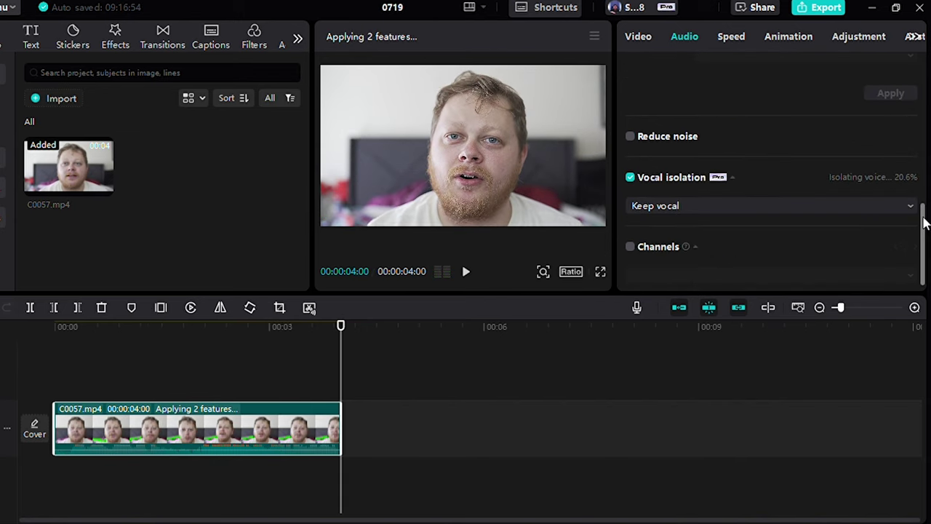